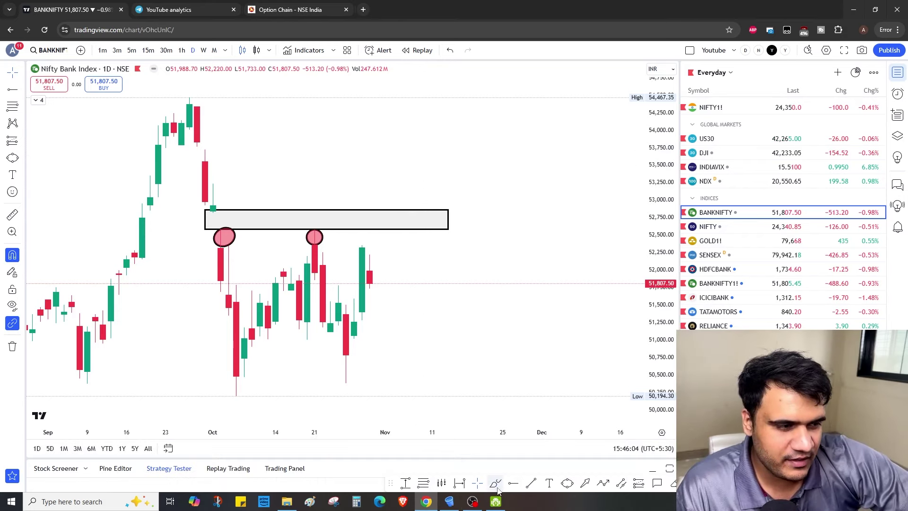
Handwrite 52800 above the chart and sketch a flat projection line, undoing the dip stroke.
{"action": "mouse_move", "coordinate": [385, 124]}
{"action": "left_mouse_down"}
{"action": "mouse_move", "coordinate": [346, 148]}
{"action": "mouse_move", "coordinate": [354, 163]}
{"action": "mouse_move", "coordinate": [408, 158]}
{"action": "left_mouse_up"}
{"action": "mouse_move", "coordinate": [430, 122]}
{"action": "left_mouse_down"}
{"action": "mouse_move", "coordinate": [418, 142]}
{"action": "mouse_move", "coordinate": [431, 124]}
{"action": "mouse_move", "coordinate": [487, 124]}
{"action": "mouse_move", "coordinate": [463, 119]}
{"action": "left_mouse_up"}
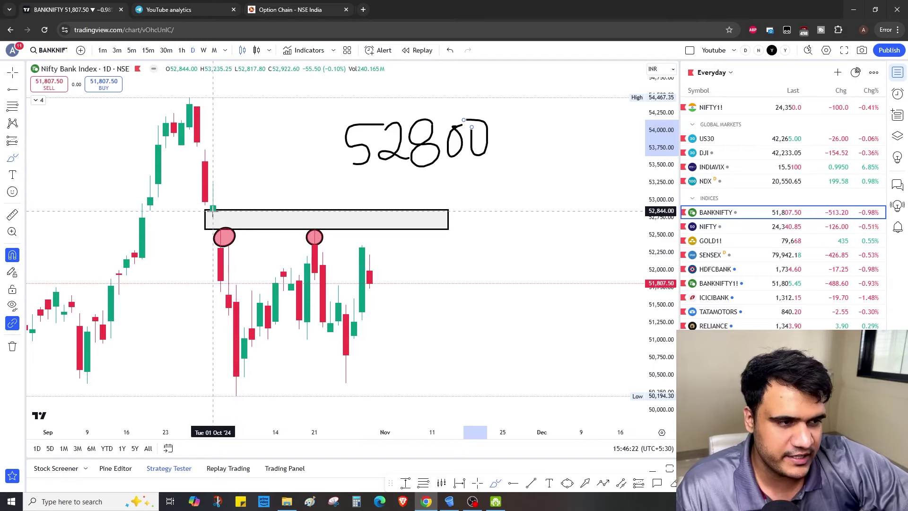
{"action": "left_click_drag", "start_coordinate": [340, 285], "coordinate": [479, 277]}
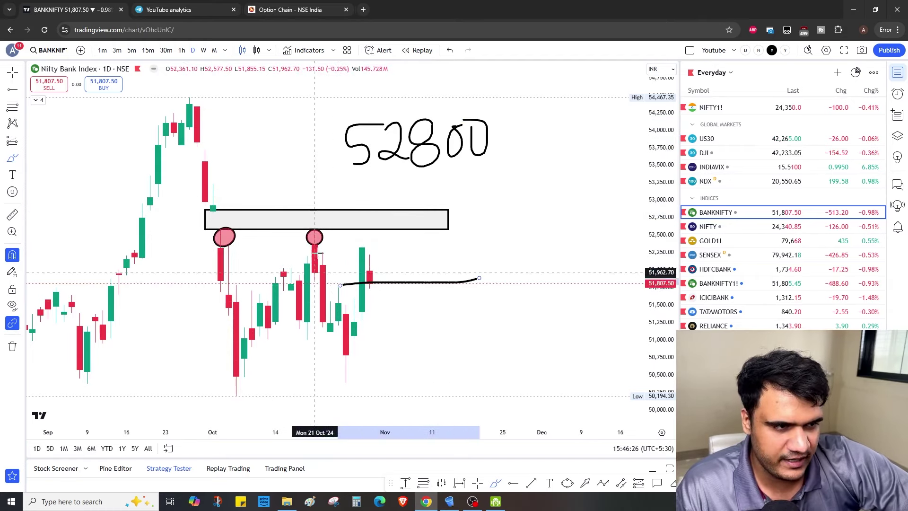
{"action": "mouse_move", "coordinate": [314, 247]}
{"action": "left_mouse_down"}
{"action": "mouse_move", "coordinate": [325, 322]}
{"action": "mouse_move", "coordinate": [341, 286]}
{"action": "left_mouse_up"}
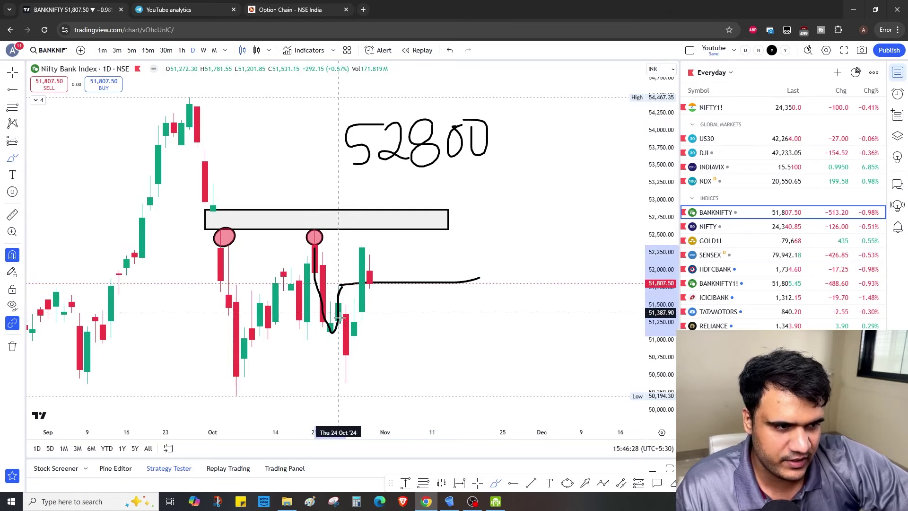
{"action": "key", "text": "ctrl+z"}
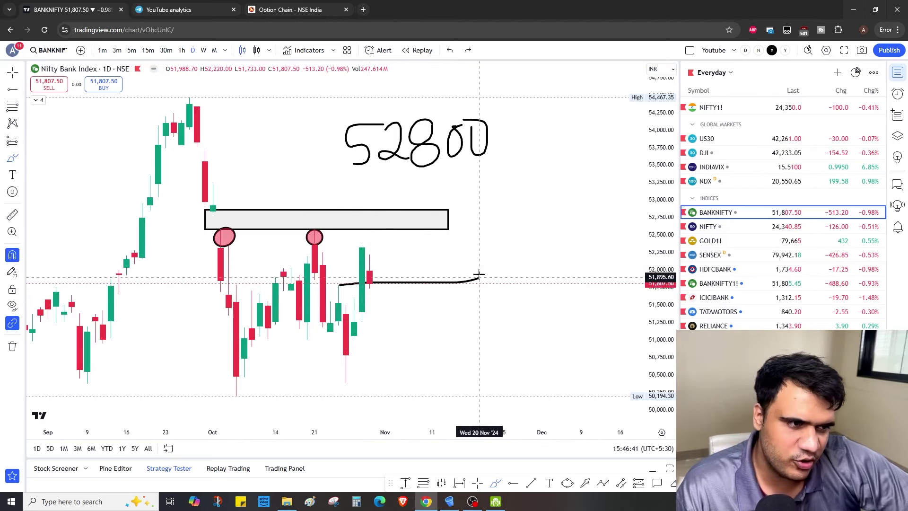
Sketch a projection from the 30 Oct candle, then undo the loop and the 52800 label.
{"action": "mouse_move", "coordinate": [362, 311]}
{"action": "left_mouse_down"}
{"action": "mouse_move", "coordinate": [463, 329]}
{"action": "mouse_move", "coordinate": [327, 332]}
{"action": "mouse_move", "coordinate": [306, 316]}
{"action": "mouse_move", "coordinate": [366, 311]}
{"action": "left_mouse_up"}
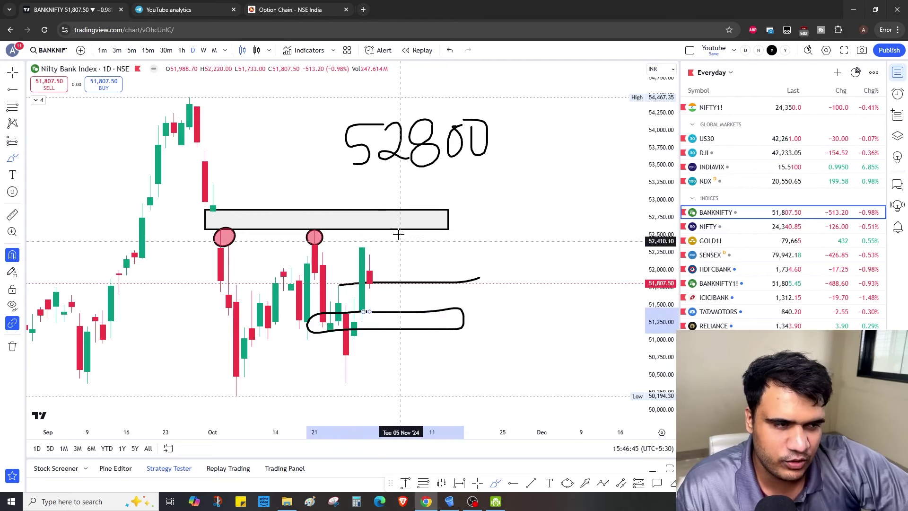
{"action": "key", "text": "ctrl+z"}
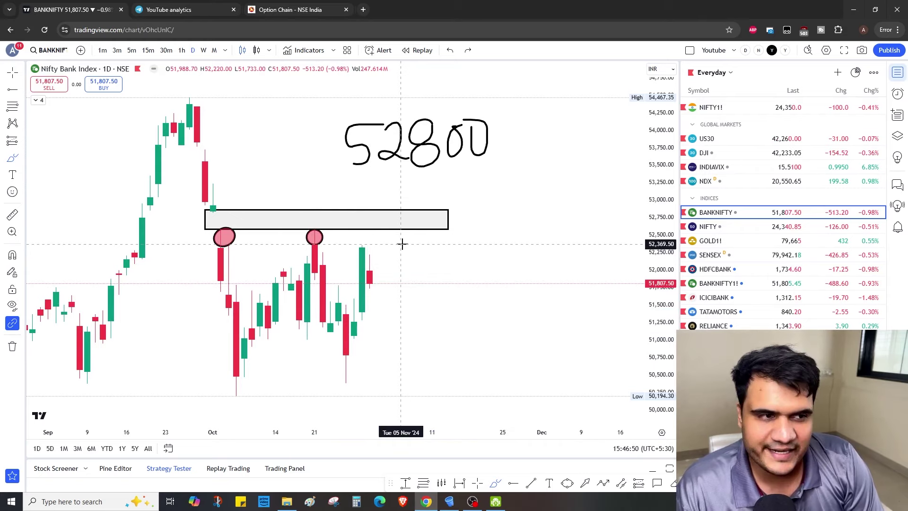
{"action": "key", "text": "ctrl+z"}
{"action": "key", "text": "ctrl+z"}
{"action": "key", "text": "ctrl+z"}
{"action": "key", "text": "ctrl+z"}
{"action": "key", "text": "ctrl+z"}
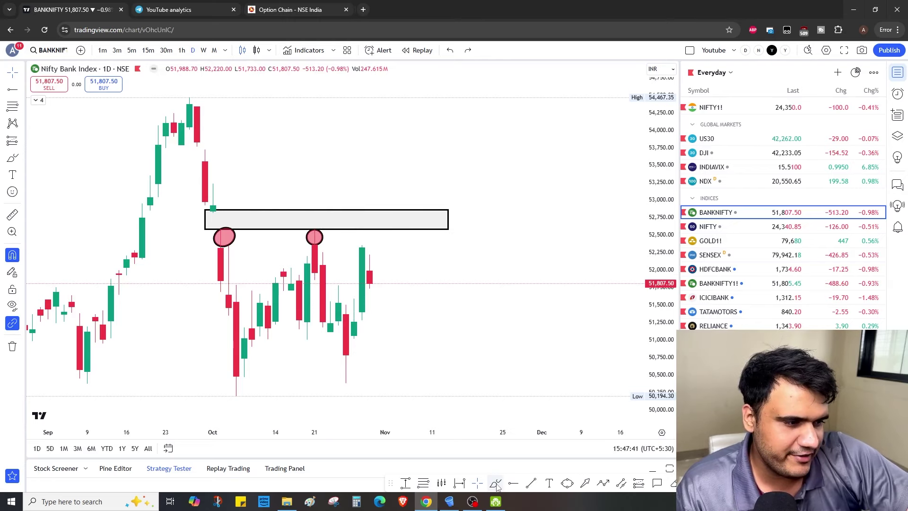
Draw two freehand strokes right of the latest candles, then undo both.
{"action": "left_click", "coordinate": [496, 484]}
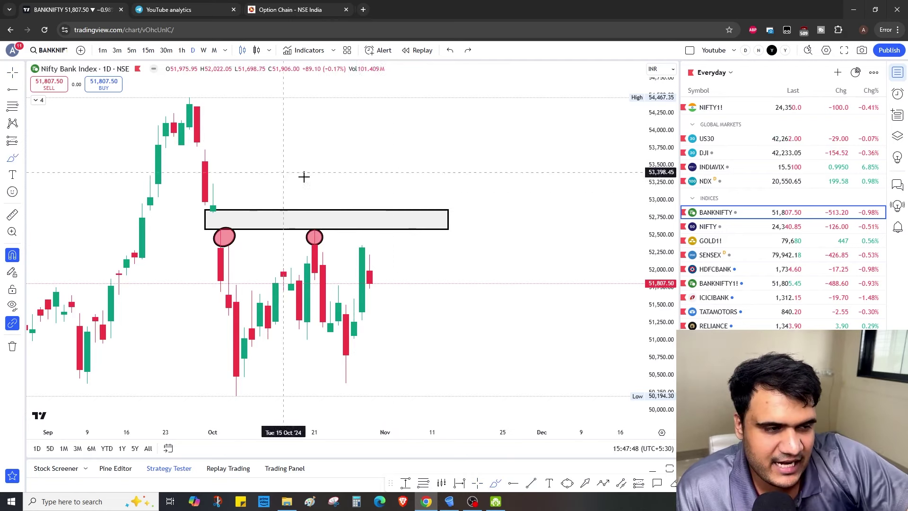
{"action": "left_click_drag", "start_coordinate": [370, 256], "coordinate": [401, 255]}
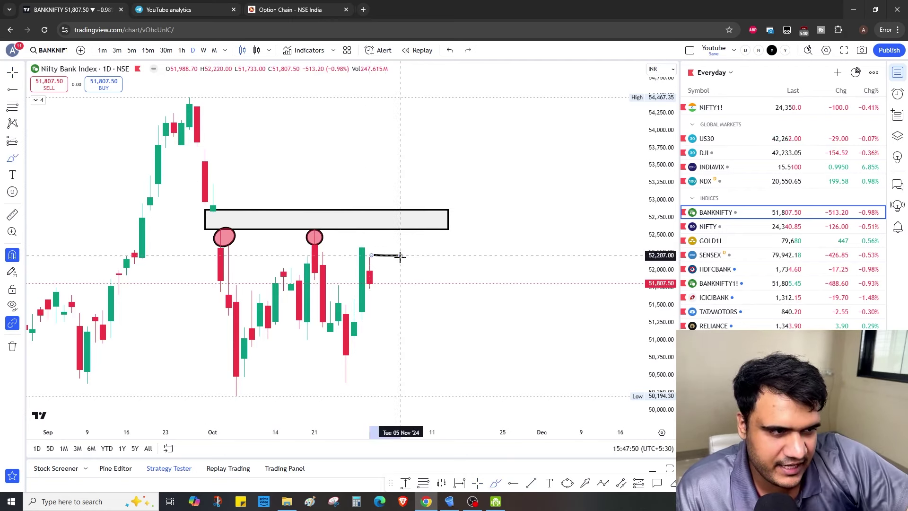
{"action": "left_click_drag", "start_coordinate": [371, 291], "coordinate": [439, 293]}
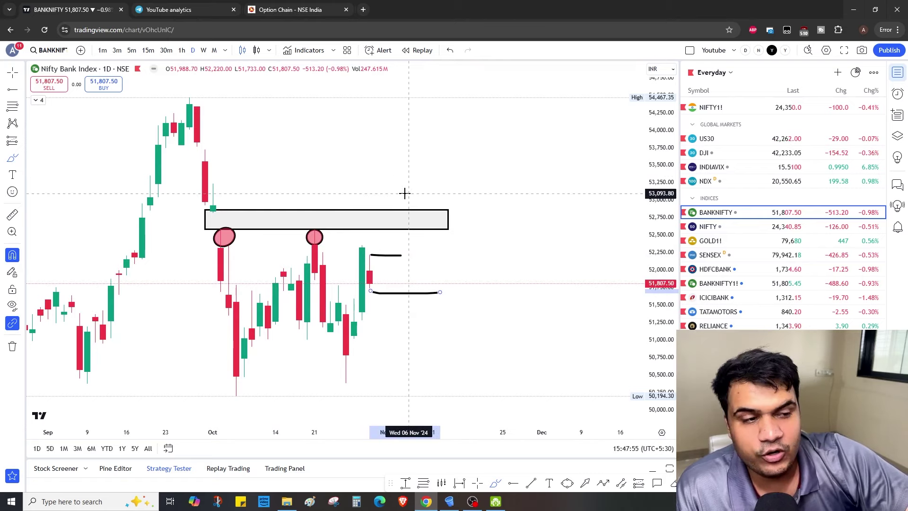
{"action": "key", "text": "ctrl+z"}
{"action": "key", "text": "ctrl+z"}
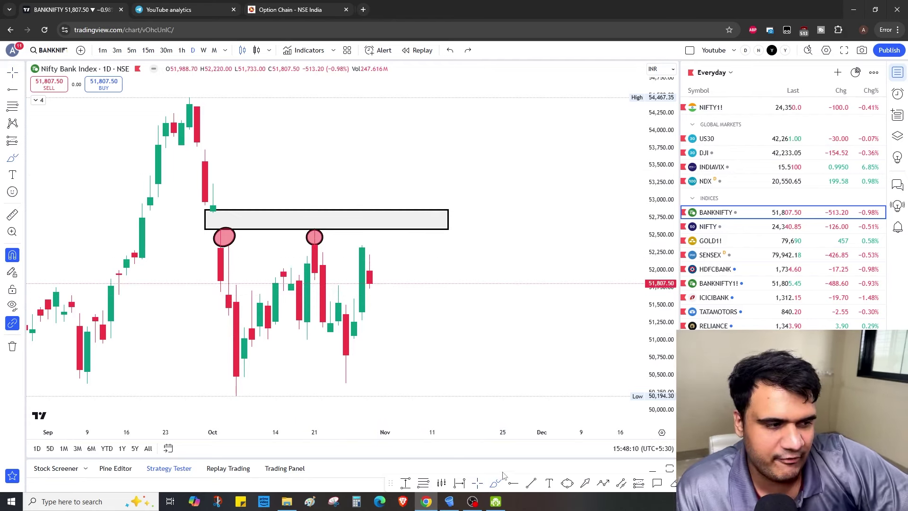
Place a horizontal ray at 52,582.95 under the zone's bottom edge and zoom out.
{"action": "left_click", "coordinate": [513, 483]}
{"action": "left_click", "coordinate": [204, 229]}
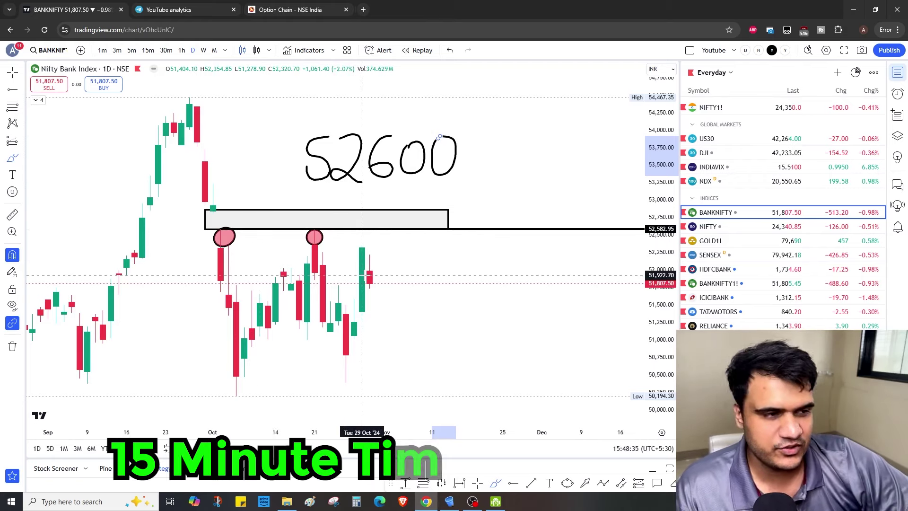
{"action": "scroll", "coordinate": [362, 274], "scroll_direction": "down", "scroll_amount": 2}
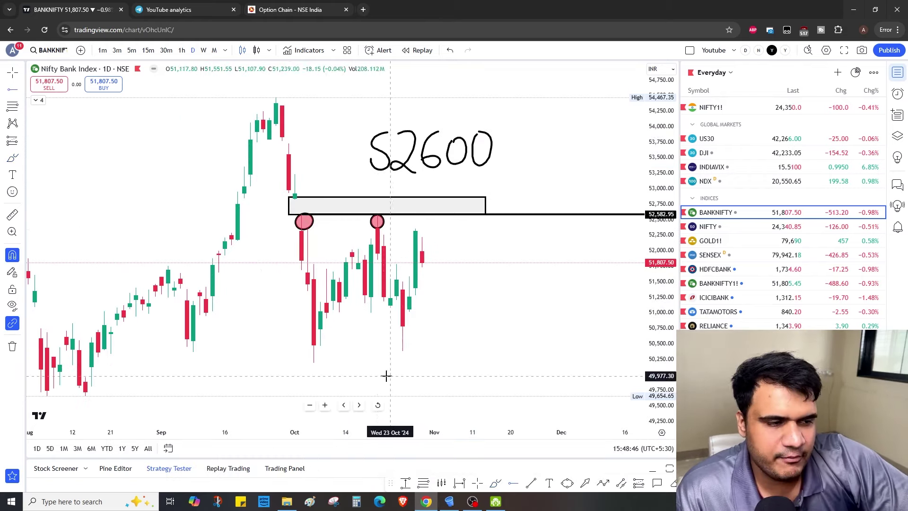
Place a support ray at 50,369.40 and zigzag through the September–October swing lows and circled highs.
{"action": "left_click", "coordinate": [193, 350]}
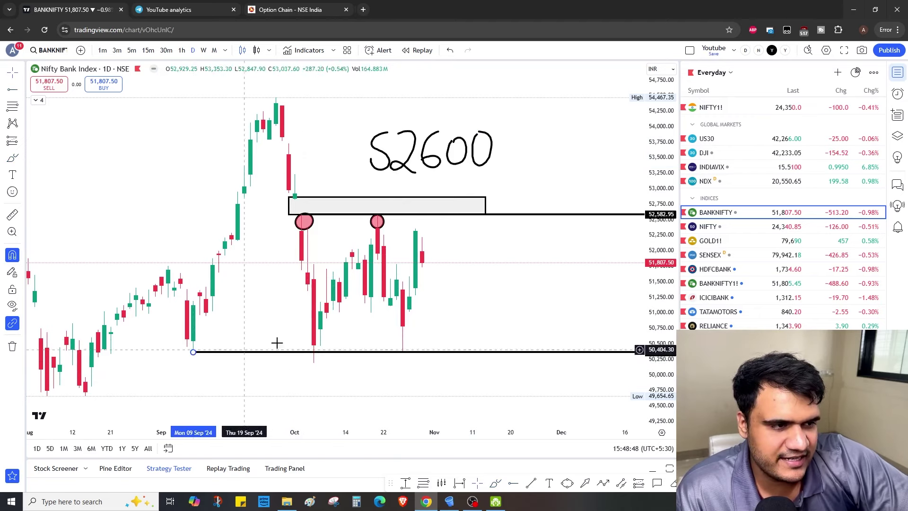
{"action": "left_click", "coordinate": [603, 482]}
{"action": "left_click", "coordinate": [187, 346]}
{"action": "left_click", "coordinate": [303, 230]}
{"action": "left_click", "coordinate": [321, 345]}
{"action": "left_click", "coordinate": [384, 235]}
{"action": "left_click", "coordinate": [415, 352]}
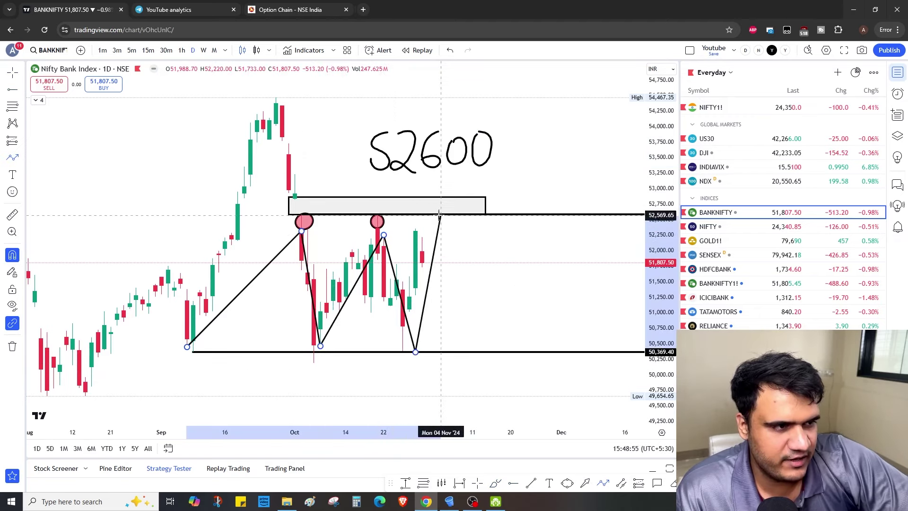
{"action": "left_click", "coordinate": [440, 218]}
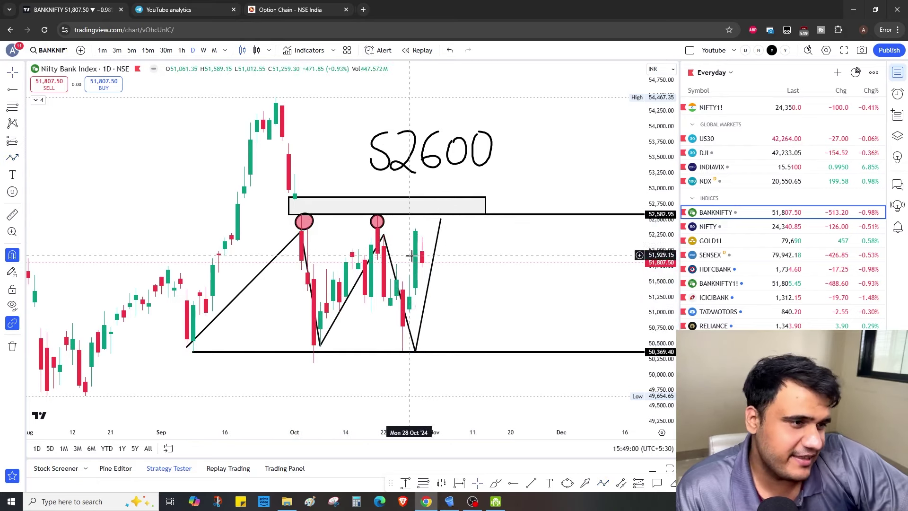
{"action": "left_click", "coordinate": [444, 242]}
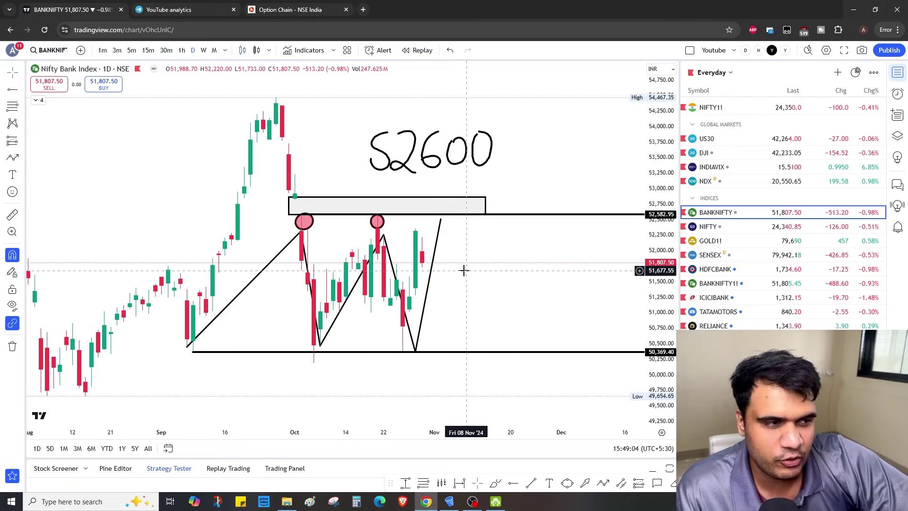
Handwrite 50380 at the chart's top-left with the Brush.
{"action": "key", "text": "alt+b"}
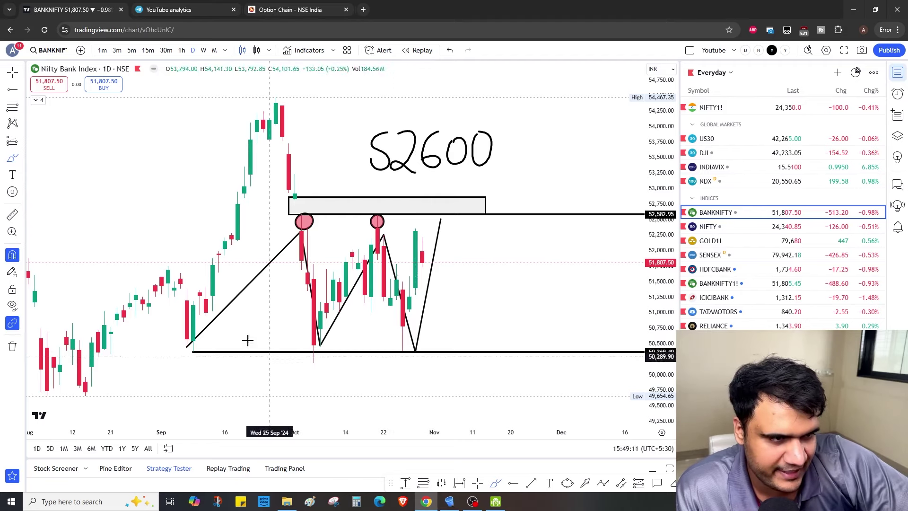
{"action": "left_click_drag", "start_coordinate": [98, 132], "coordinate": [84, 182]}
{"action": "left_click_drag", "start_coordinate": [122, 135], "coordinate": [121, 136]}
{"action": "left_click_drag", "start_coordinate": [150, 122], "coordinate": [153, 149]}
{"action": "left_click_drag", "start_coordinate": [170, 114], "coordinate": [176, 138]}
{"action": "left_click_drag", "start_coordinate": [208, 107], "coordinate": [207, 107]}
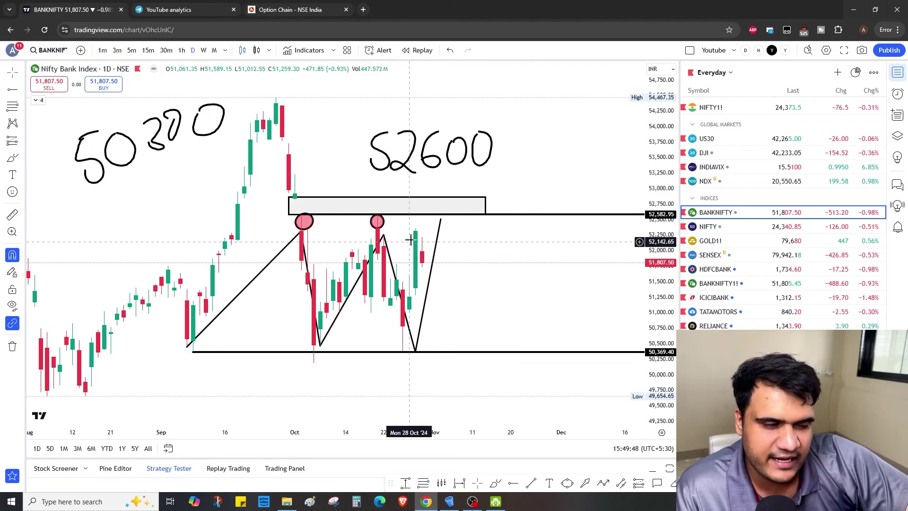
Switch the Bank Nifty chart to 15-minute candles.
{"action": "left_click", "coordinate": [434, 264]}
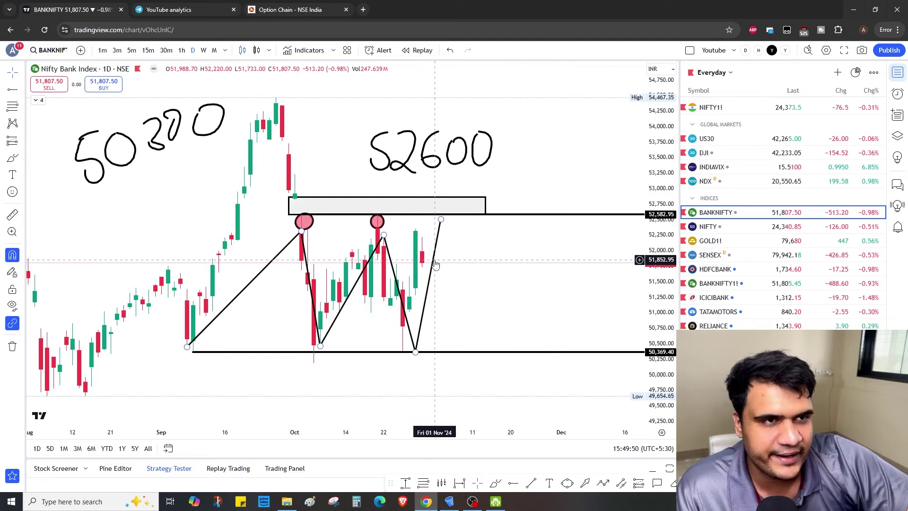
{"action": "type", "text": "15"}
{"action": "key", "text": "Return"}
Trace the drop from the circled high to the latest candles and sketch waves below the resistance zone.
{"action": "mouse_move", "coordinate": [55, 174]}
{"action": "left_mouse_down"}
{"action": "mouse_move", "coordinate": [105, 203]}
{"action": "mouse_move", "coordinate": [134, 381]}
{"action": "mouse_move", "coordinate": [330, 229]}
{"action": "mouse_move", "coordinate": [442, 255]}
{"action": "mouse_move", "coordinate": [515, 374]}
{"action": "mouse_move", "coordinate": [583, 158]}
{"action": "left_mouse_up"}
{"action": "scroll", "coordinate": [446, 155], "scroll_direction": "up", "scroll_amount": 3}
{"action": "mouse_move", "coordinate": [447, 156]}
{"action": "left_mouse_down"}
{"action": "mouse_move", "coordinate": [510, 228]}
{"action": "mouse_move", "coordinate": [544, 169]}
{"action": "mouse_move", "coordinate": [561, 188]}
{"action": "mouse_move", "coordinate": [582, 188]}
{"action": "mouse_move", "coordinate": [590, 155]}
{"action": "mouse_move", "coordinate": [612, 183]}
{"action": "mouse_move", "coordinate": [624, 115]}
{"action": "mouse_move", "coordinate": [604, 148]}
{"action": "mouse_move", "coordinate": [616, 141]}
{"action": "left_mouse_up"}
{"action": "scroll", "coordinate": [520, 222], "scroll_direction": "down", "scroll_amount": 1}
{"action": "mouse_move", "coordinate": [536, 88]}
{"action": "left_mouse_down"}
{"action": "mouse_move", "coordinate": [572, 121]}
{"action": "mouse_move", "coordinate": [572, 100]}
{"action": "left_mouse_up"}
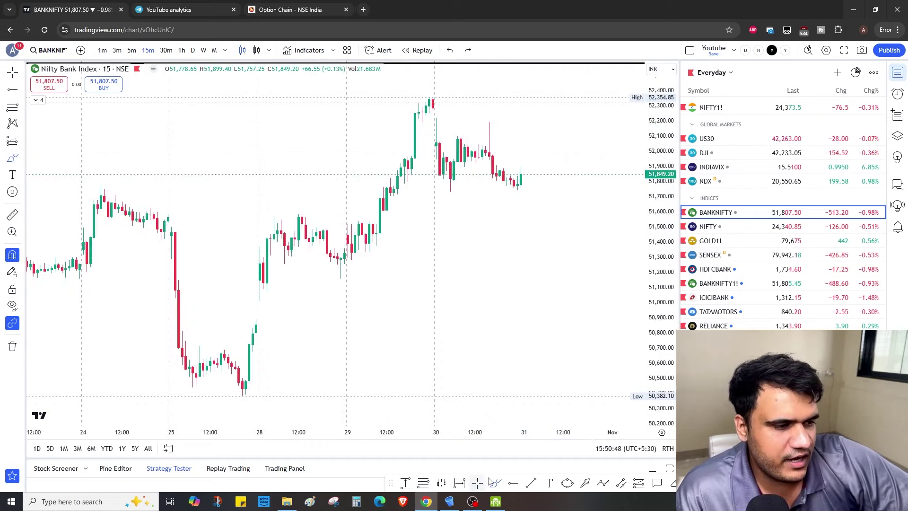
Place a horizontal ray at 51,501.05 and circle two spots where price touched it.
{"action": "left_click", "coordinate": [513, 483]}
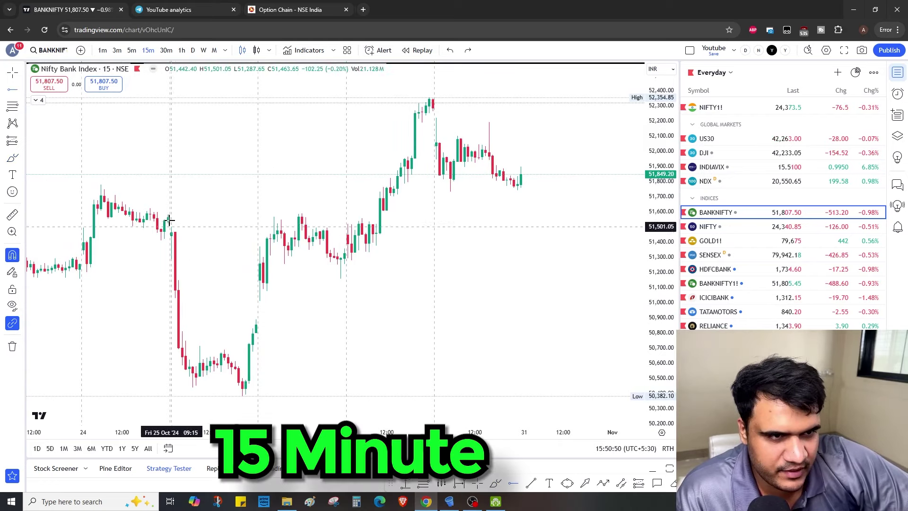
{"action": "left_click", "coordinate": [171, 227]}
{"action": "left_click", "coordinate": [494, 483]}
{"action": "mouse_move", "coordinate": [176, 217]}
{"action": "left_mouse_down"}
{"action": "mouse_move", "coordinate": [167, 234]}
{"action": "mouse_move", "coordinate": [174, 220]}
{"action": "left_mouse_up"}
{"action": "mouse_move", "coordinate": [283, 230]}
{"action": "left_mouse_down"}
{"action": "mouse_move", "coordinate": [267, 222]}
{"action": "mouse_move", "coordinate": [312, 227]}
{"action": "mouse_move", "coordinate": [364, 215]}
{"action": "left_mouse_up"}
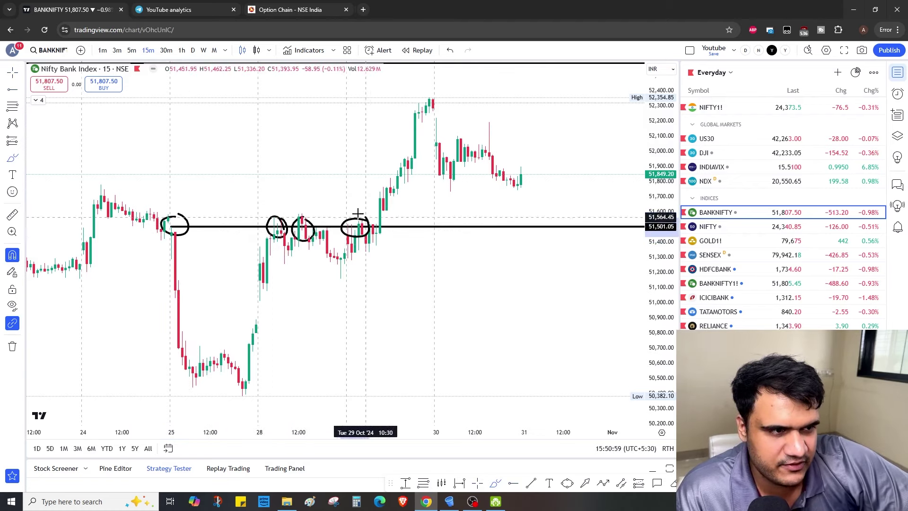
Handwrite an R->S note above the ray and circle the chart high.
{"action": "mouse_move", "coordinate": [211, 150]}
{"action": "left_mouse_down"}
{"action": "mouse_move", "coordinate": [245, 194]}
{"action": "mouse_move", "coordinate": [283, 173]}
{"action": "mouse_move", "coordinate": [274, 195]}
{"action": "left_mouse_up"}
{"action": "mouse_move", "coordinate": [331, 149]}
{"action": "left_mouse_down"}
{"action": "mouse_move", "coordinate": [310, 163]}
{"action": "mouse_move", "coordinate": [301, 186]}
{"action": "left_mouse_up"}
{"action": "left_click_drag", "start_coordinate": [437, 97], "coordinate": [439, 105]}
Sketch a rise and pullback, a drop to the ray, and loops breaking below it with an arrow.
{"action": "mouse_move", "coordinate": [377, 232]}
{"action": "left_mouse_down"}
{"action": "mouse_move", "coordinate": [428, 98]}
{"action": "mouse_move", "coordinate": [492, 184]}
{"action": "left_mouse_up"}
{"action": "mouse_move", "coordinate": [520, 226]}
{"action": "left_mouse_down"}
{"action": "mouse_move", "coordinate": [536, 233]}
{"action": "mouse_move", "coordinate": [563, 180]}
{"action": "left_mouse_up"}
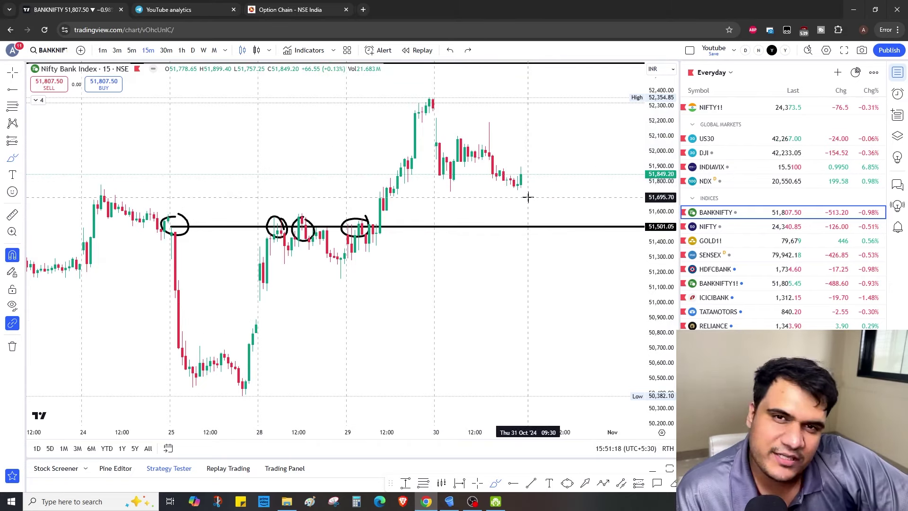
{"action": "left_click_drag", "start_coordinate": [517, 187], "coordinate": [528, 221]}
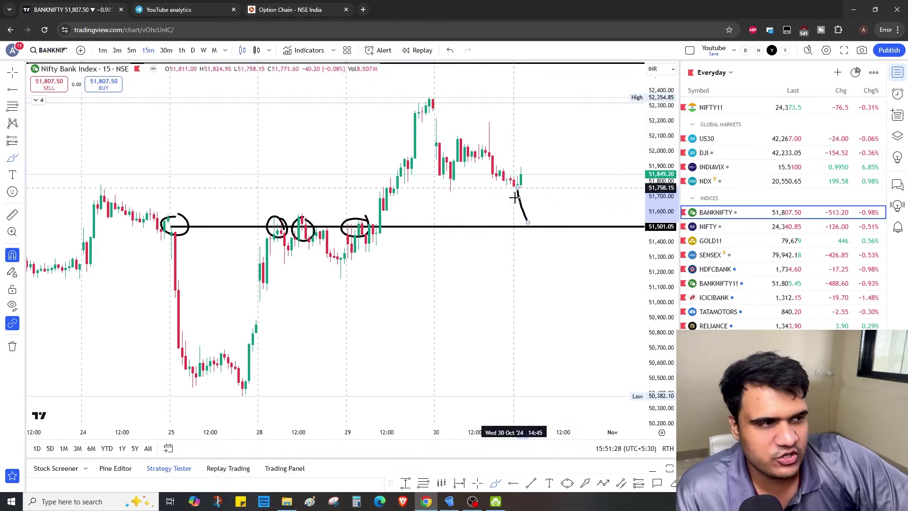
{"action": "mouse_move", "coordinate": [538, 212]}
{"action": "left_mouse_down"}
{"action": "mouse_move", "coordinate": [533, 239]}
{"action": "mouse_move", "coordinate": [565, 244]}
{"action": "mouse_move", "coordinate": [586, 265]}
{"action": "left_mouse_up"}
{"action": "mouse_move", "coordinate": [458, 272]}
{"action": "left_mouse_down"}
{"action": "mouse_move", "coordinate": [518, 272]}
{"action": "mouse_move", "coordinate": [482, 301]}
{"action": "left_mouse_up"}
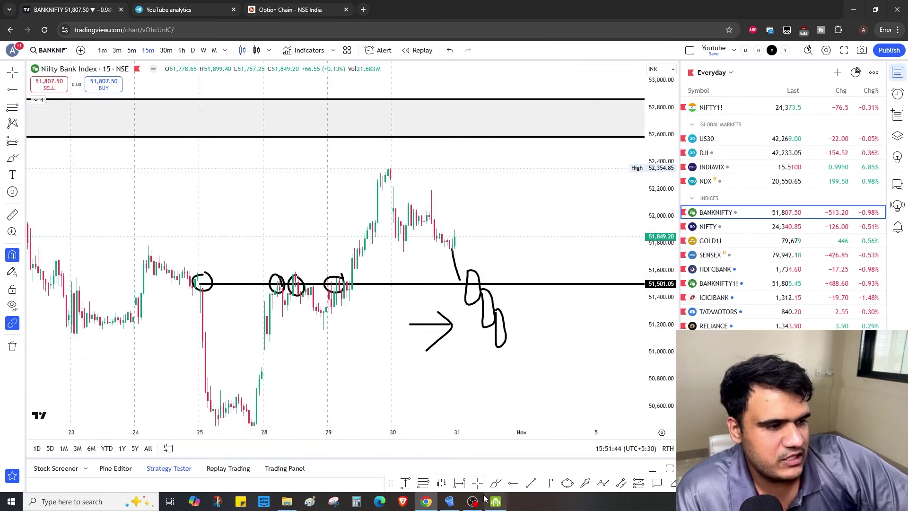
{"action": "scroll", "coordinate": [415, 253], "scroll_direction": "up", "scroll_amount": 3}
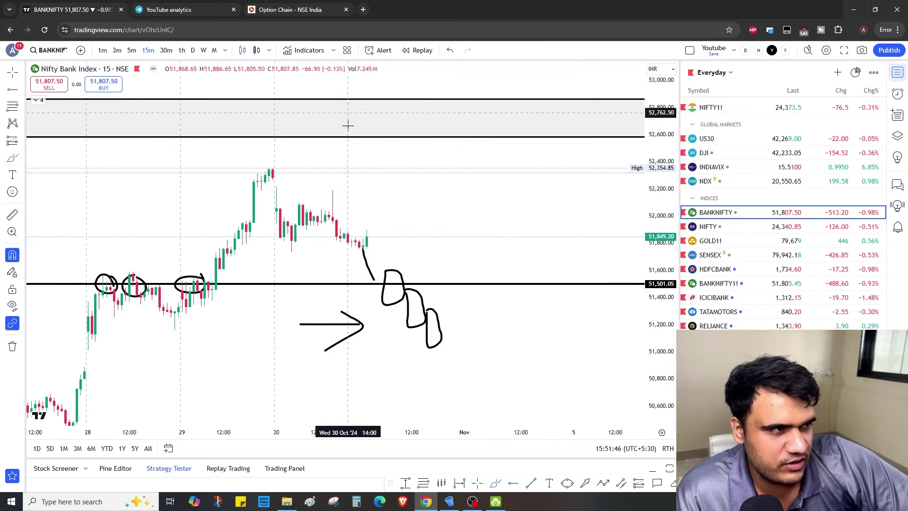
Draw a grey zone below the 52,354 high, circle the touching candle, and add a slashed circle with arrow.
{"action": "left_click", "coordinate": [516, 482]}
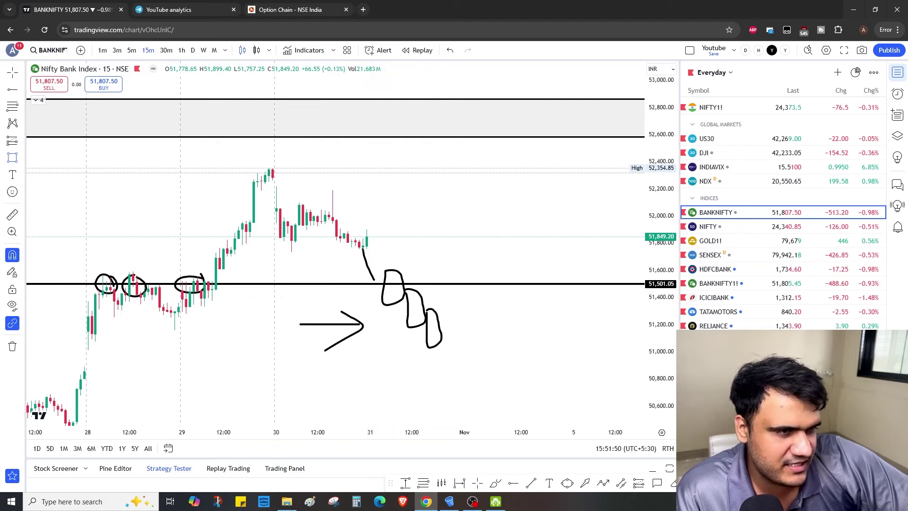
{"action": "left_click", "coordinate": [277, 167]}
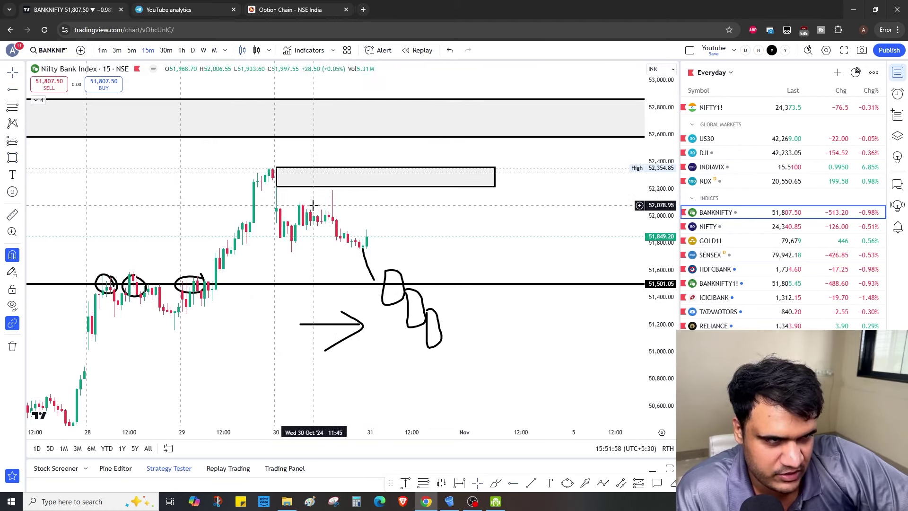
{"action": "mouse_move", "coordinate": [278, 163]}
{"action": "left_mouse_down"}
{"action": "mouse_move", "coordinate": [284, 185]}
{"action": "mouse_move", "coordinate": [329, 184]}
{"action": "left_mouse_up"}
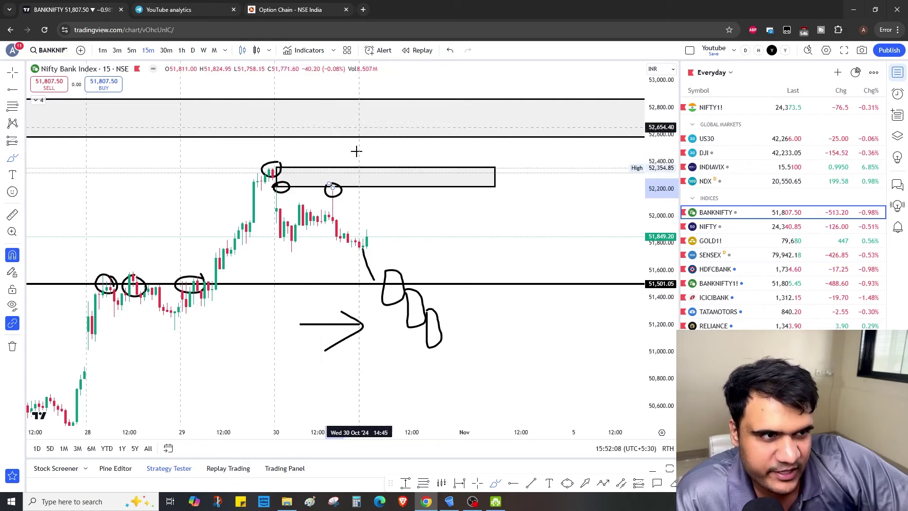
{"action": "mouse_move", "coordinate": [382, 168]}
{"action": "left_mouse_down"}
{"action": "mouse_move", "coordinate": [407, 132]}
{"action": "mouse_move", "coordinate": [366, 157]}
{"action": "mouse_move", "coordinate": [427, 134]}
{"action": "mouse_move", "coordinate": [529, 153]}
{"action": "left_mouse_up"}
{"action": "left_click_drag", "start_coordinate": [468, 146], "coordinate": [466, 164]}
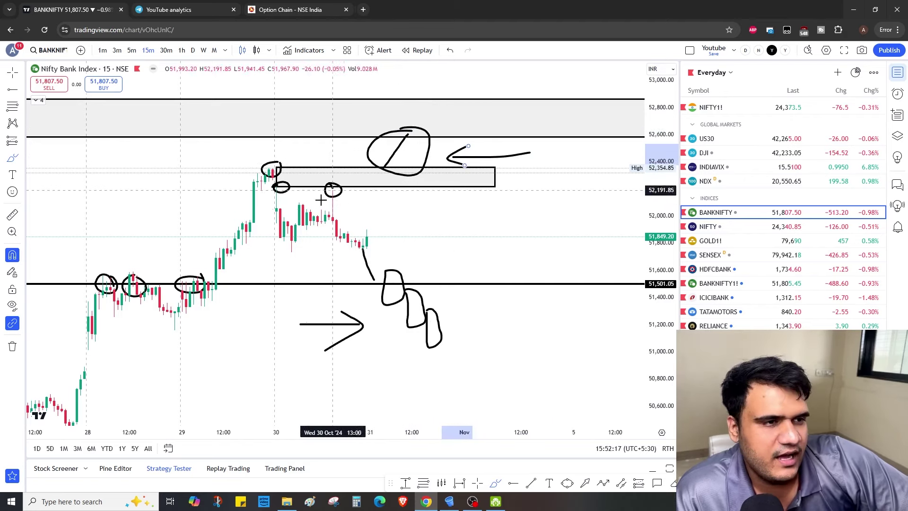
{"action": "scroll", "coordinate": [331, 203], "scroll_direction": "down", "scroll_amount": 1}
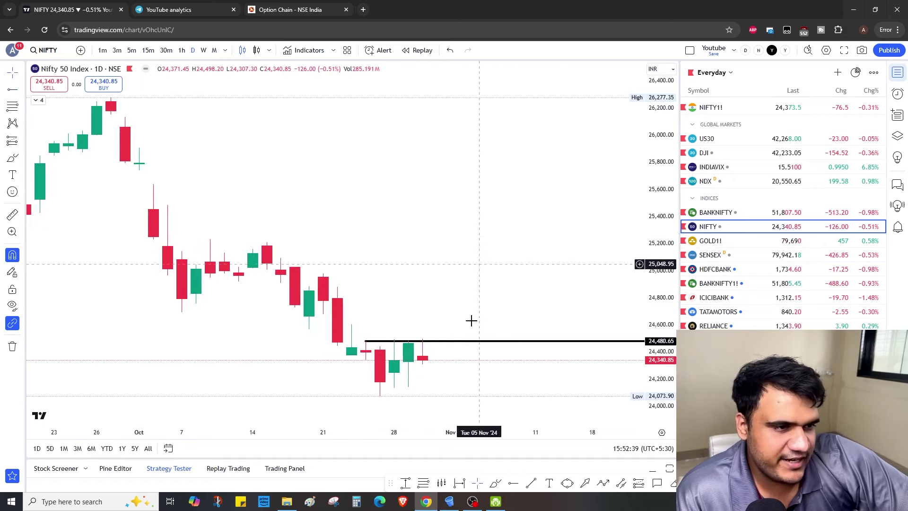
Handwrite 24480 on the Nifty chart and mark the candle touches along that line.
{"action": "left_click", "coordinate": [495, 483]}
{"action": "mouse_move", "coordinate": [379, 230]}
{"action": "left_mouse_down"}
{"action": "mouse_move", "coordinate": [379, 267]}
{"action": "mouse_move", "coordinate": [410, 267]}
{"action": "left_mouse_up"}
{"action": "left_click_drag", "start_coordinate": [422, 226], "coordinate": [436, 287]}
{"action": "left_click_drag", "start_coordinate": [464, 231], "coordinate": [479, 288]}
{"action": "mouse_move", "coordinate": [509, 233]}
{"action": "left_mouse_down"}
{"action": "mouse_move", "coordinate": [517, 257]}
{"action": "mouse_move", "coordinate": [508, 233]}
{"action": "mouse_move", "coordinate": [535, 235]}
{"action": "left_mouse_up"}
{"action": "mouse_move", "coordinate": [367, 334]}
{"action": "left_mouse_down"}
{"action": "mouse_move", "coordinate": [364, 350]}
{"action": "mouse_move", "coordinate": [406, 347]}
{"action": "mouse_move", "coordinate": [407, 337]}
{"action": "left_mouse_up"}
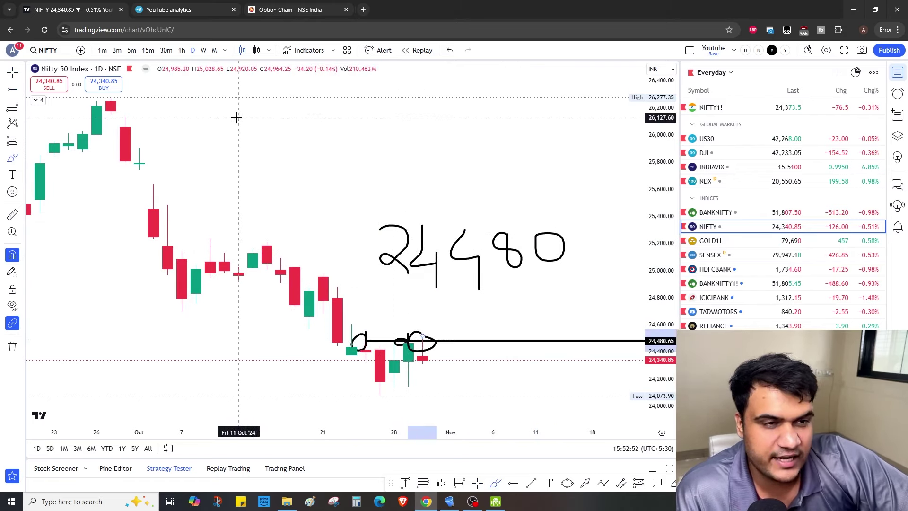
Write an R->S note near the top and box the handwritten 24480.
{"action": "left_click_drag", "start_coordinate": [224, 118], "coordinate": [224, 162]}
{"action": "mouse_move", "coordinate": [224, 118]}
{"action": "left_mouse_down"}
{"action": "mouse_move", "coordinate": [241, 146]}
{"action": "mouse_move", "coordinate": [267, 160]}
{"action": "left_mouse_up"}
{"action": "mouse_move", "coordinate": [267, 138]}
{"action": "left_mouse_down"}
{"action": "mouse_move", "coordinate": [310, 128]}
{"action": "mouse_move", "coordinate": [294, 162]}
{"action": "left_mouse_up"}
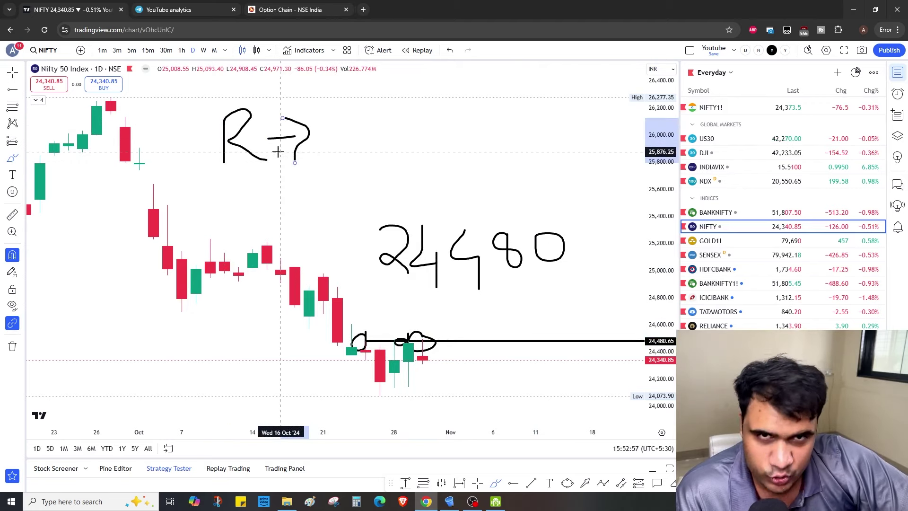
{"action": "left_click_drag", "start_coordinate": [349, 110], "coordinate": [323, 156]}
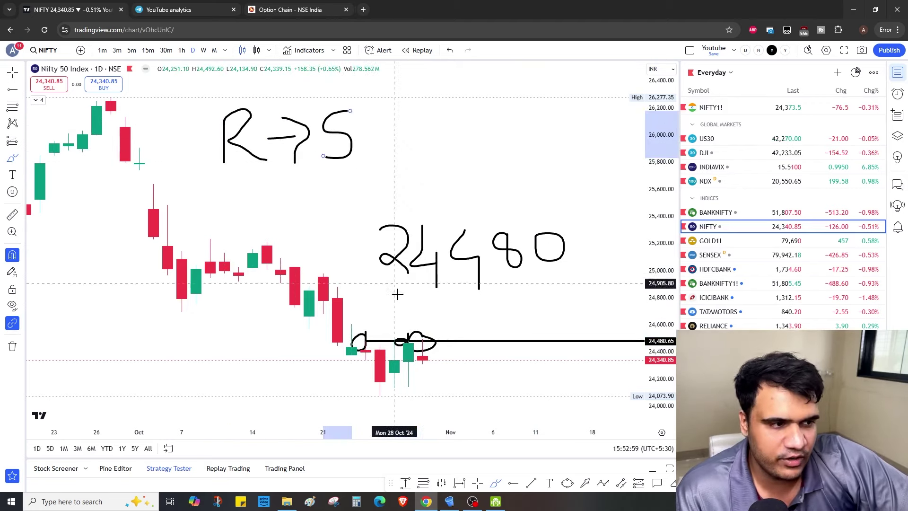
{"action": "mouse_move", "coordinate": [367, 215]}
{"action": "left_mouse_down"}
{"action": "mouse_move", "coordinate": [539, 214]}
{"action": "mouse_move", "coordinate": [577, 289]}
{"action": "mouse_move", "coordinate": [416, 307]}
{"action": "mouse_move", "coordinate": [367, 255]}
{"action": "mouse_move", "coordinate": [367, 218]}
{"action": "left_mouse_up"}
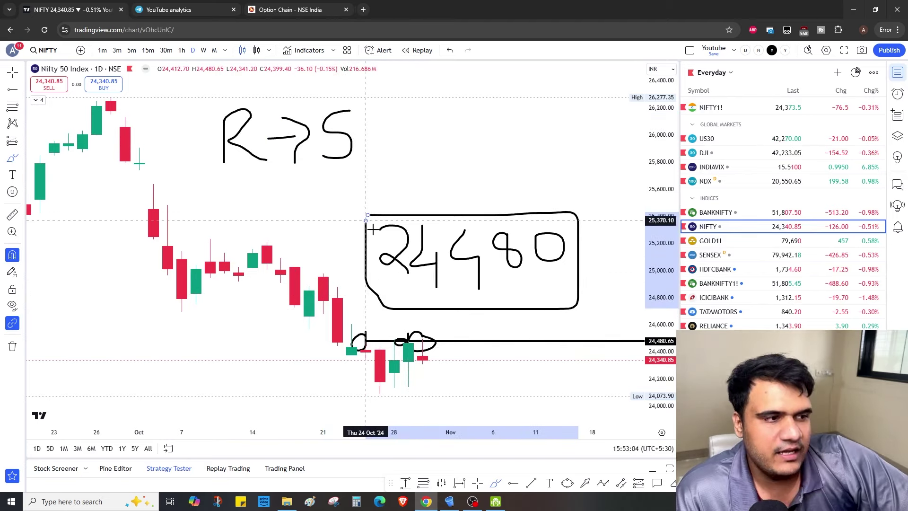
Compress the time axis and place a horizontal ray, moving its start to the Oct 22 candle at 24,882.
{"action": "left_click_drag", "start_coordinate": [412, 432], "coordinate": [392, 465]}
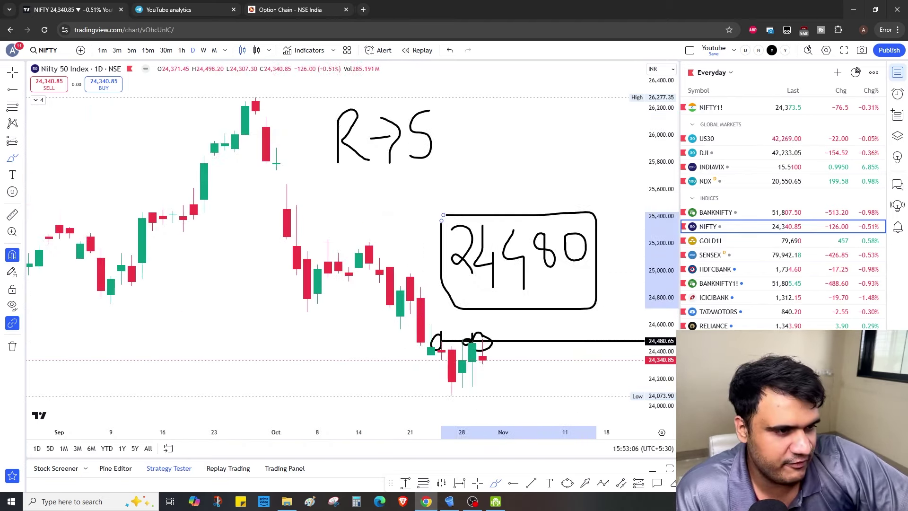
{"action": "left_click", "coordinate": [512, 483]}
{"action": "left_click", "coordinate": [307, 311]}
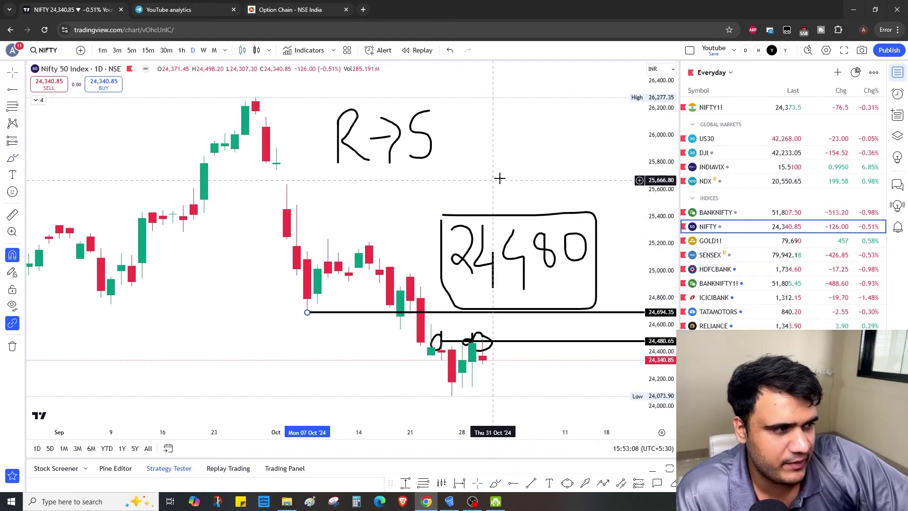
{"action": "mouse_move", "coordinate": [307, 312]}
{"action": "left_mouse_down"}
{"action": "mouse_move", "coordinate": [425, 294]}
{"action": "mouse_move", "coordinate": [308, 307]}
{"action": "left_mouse_up"}
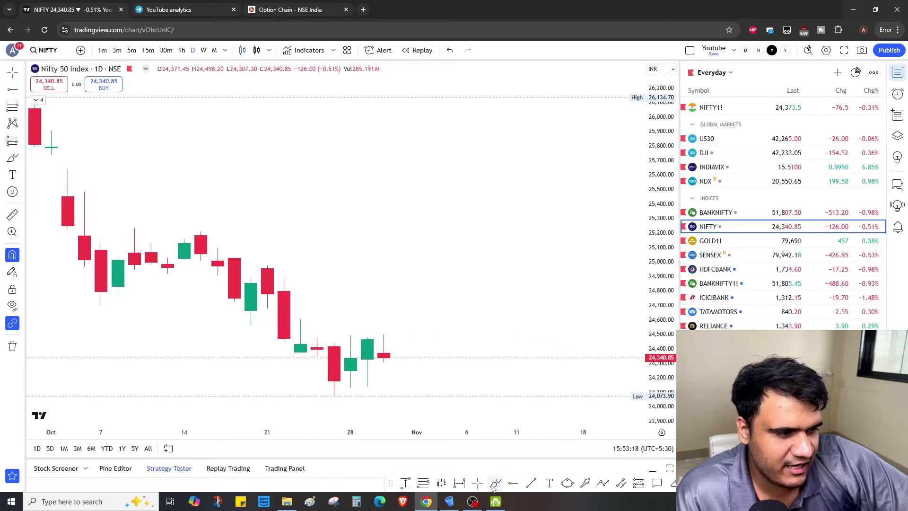
Place a horizontal ray at 24,480.65, enlarge the recent candles, and draw then undo a loop around them.
{"action": "left_click", "coordinate": [316, 337]}
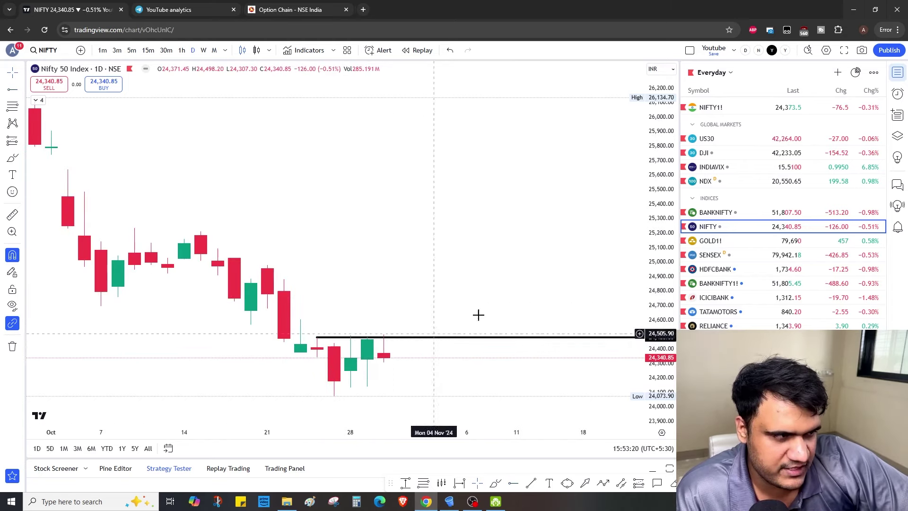
{"action": "left_click_drag", "start_coordinate": [657, 372], "coordinate": [474, 251]}
{"action": "left_click", "coordinate": [497, 483]}
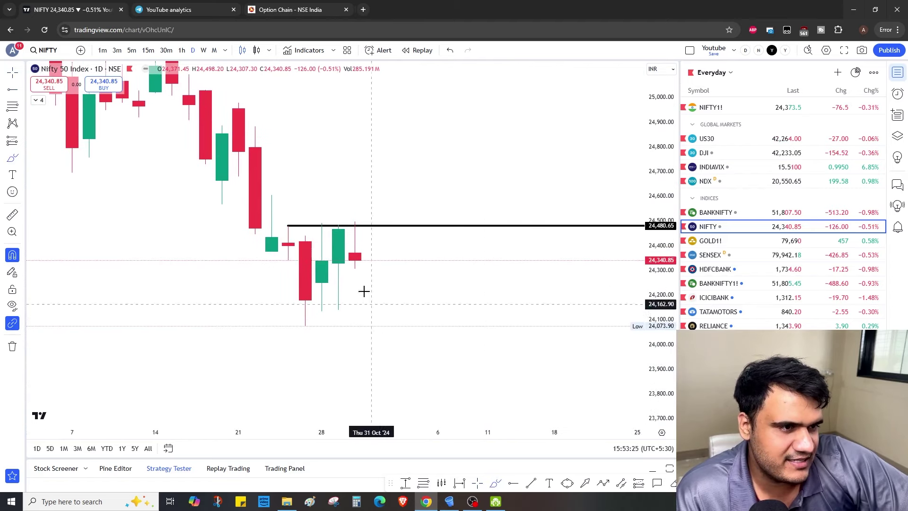
{"action": "mouse_move", "coordinate": [343, 218]}
{"action": "left_mouse_down"}
{"action": "mouse_move", "coordinate": [323, 256]}
{"action": "mouse_move", "coordinate": [352, 315]}
{"action": "mouse_move", "coordinate": [343, 216]}
{"action": "left_mouse_up"}
{"action": "key", "text": "ctrl+z"}
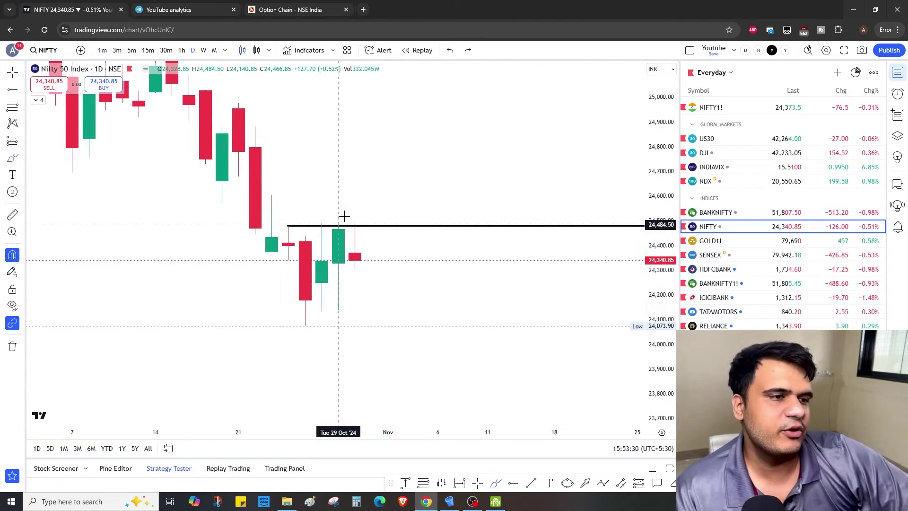
Place a horizontal ray at the red candle's low, 24,307.30.
{"action": "key", "text": "alt+j"}
{"action": "left_click", "coordinate": [354, 266]}
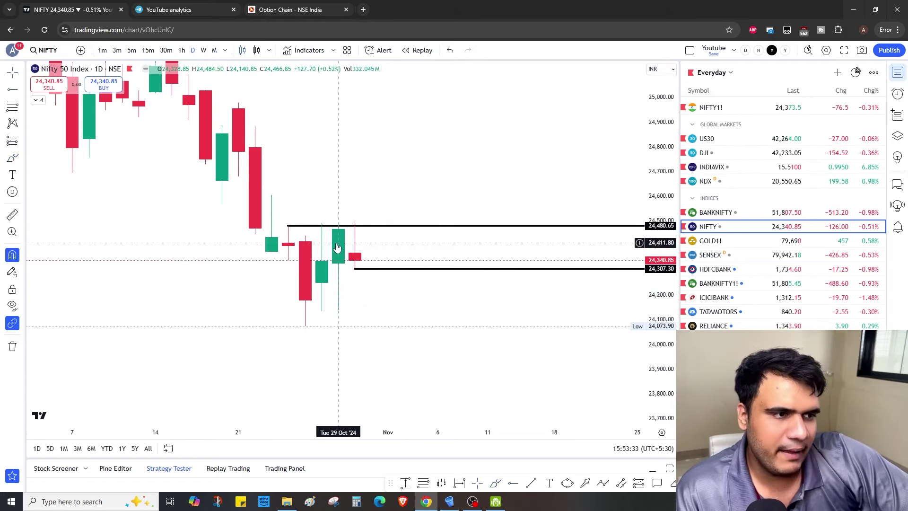
{"action": "left_click", "coordinate": [298, 6]}
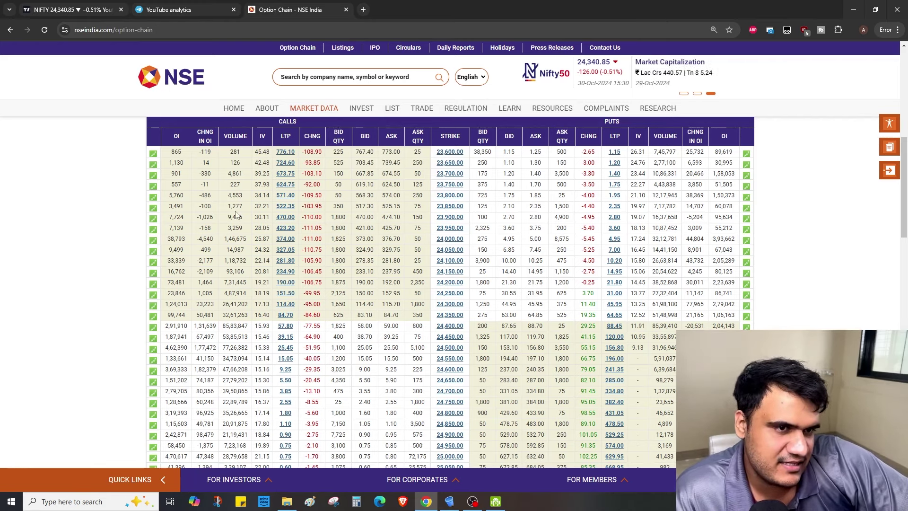
Go back from the NSE option chain to the TradingView Nifty chart.
{"action": "left_click", "coordinate": [81, 7]}
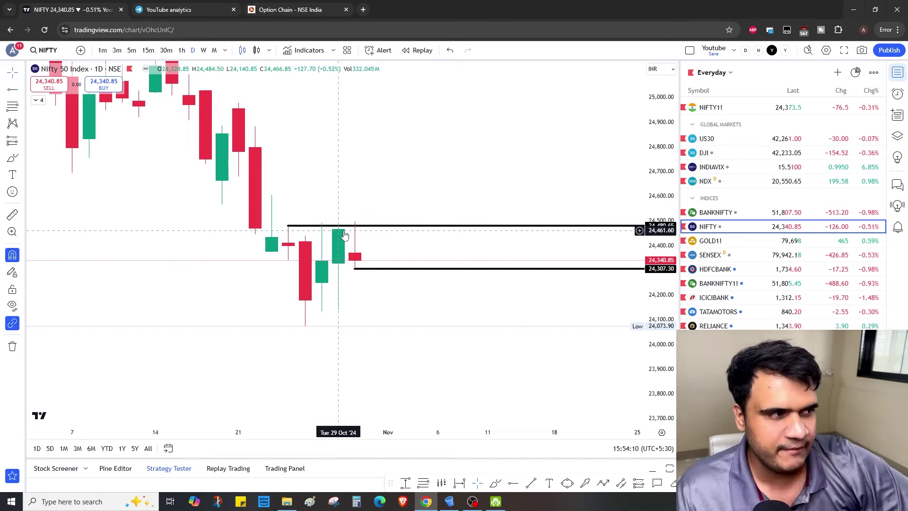
{"action": "key", "text": "alt+b"}
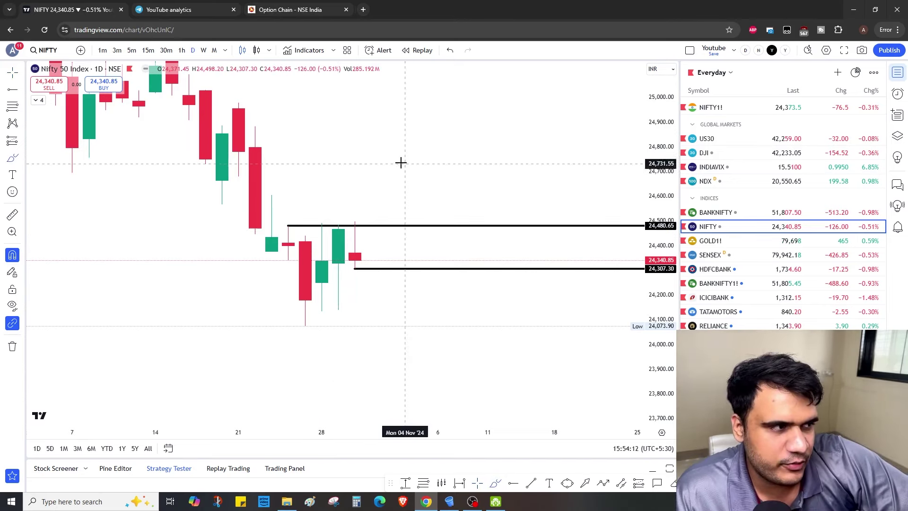
{"action": "left_click", "coordinate": [293, 10]}
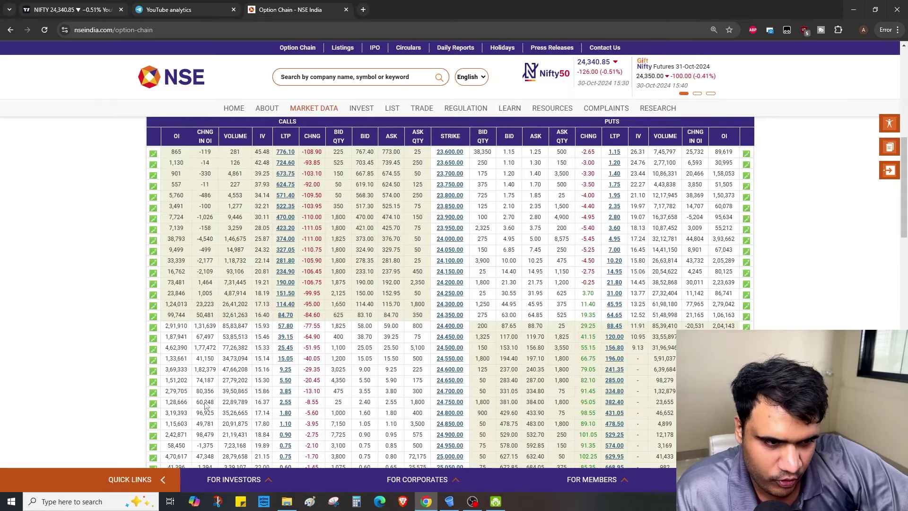
{"action": "left_click", "coordinate": [118, 5]}
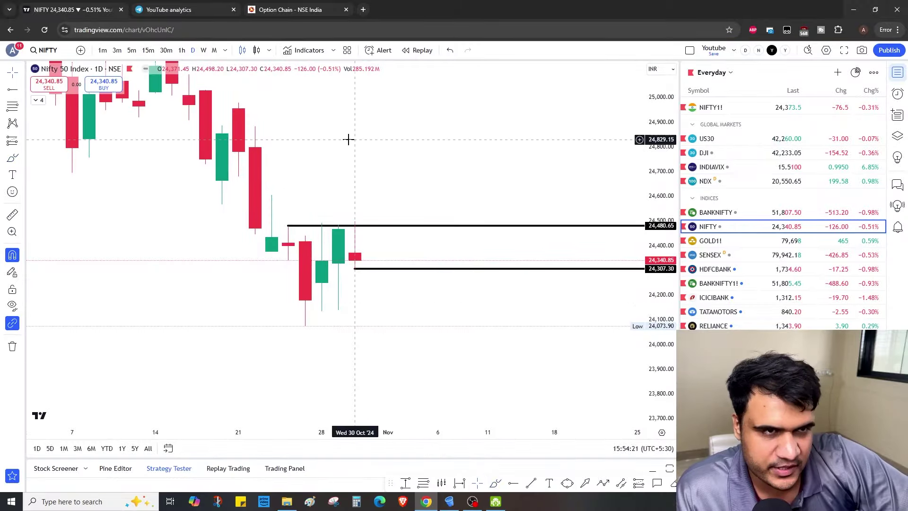
On Gold Futures, outline the April–September range and measure the rise to the high, then return to Bank Nifty.
{"action": "key", "text": "Down"}
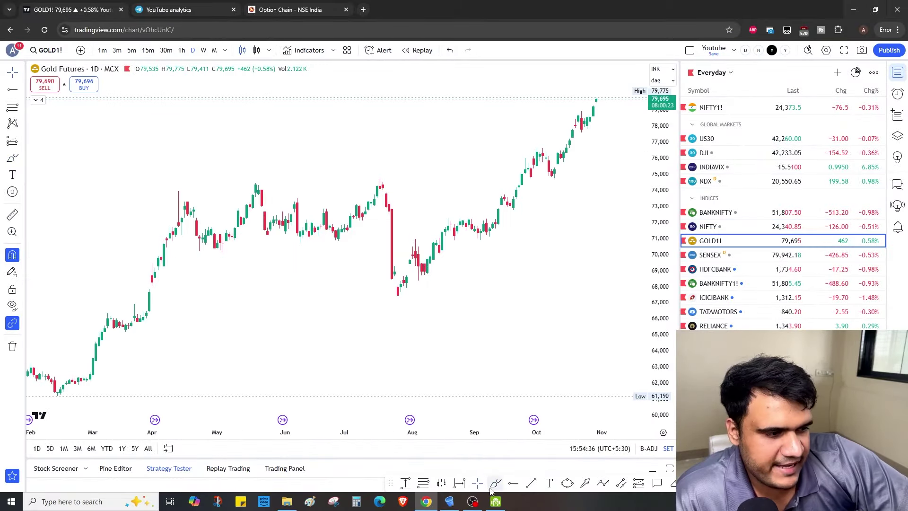
{"action": "mouse_move", "coordinate": [67, 216]}
{"action": "left_mouse_down"}
{"action": "mouse_move", "coordinate": [450, 229]}
{"action": "mouse_move", "coordinate": [219, 280]}
{"action": "mouse_move", "coordinate": [62, 222]}
{"action": "left_mouse_up"}
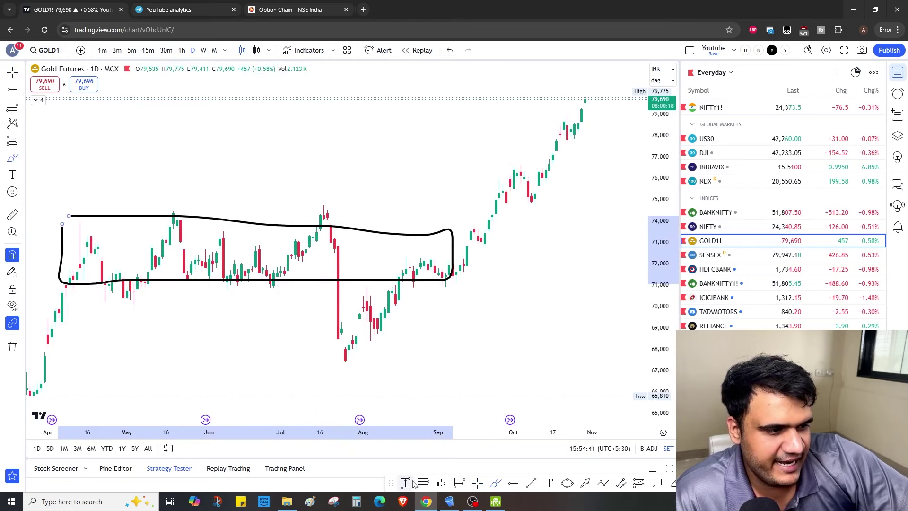
{"action": "left_click_drag", "start_coordinate": [461, 273], "coordinate": [596, 95]}
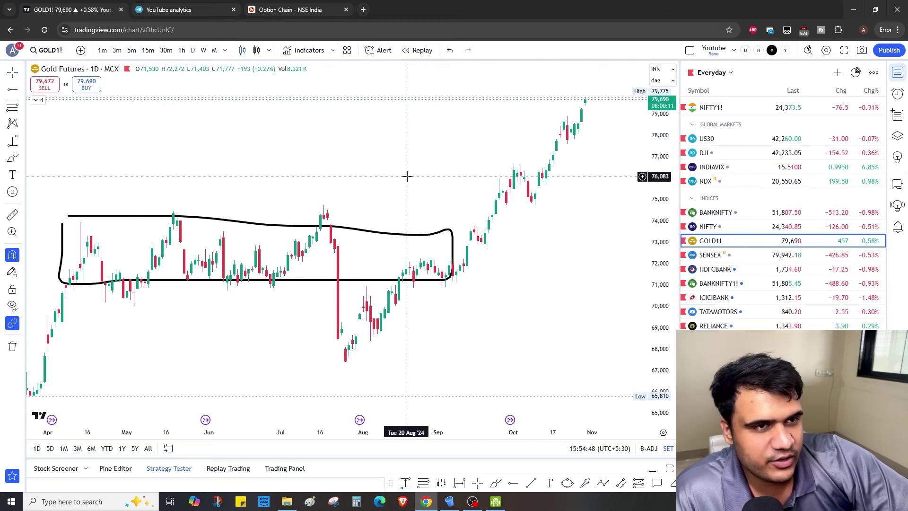
{"action": "key", "text": "Up"}
{"action": "key", "text": "Up"}
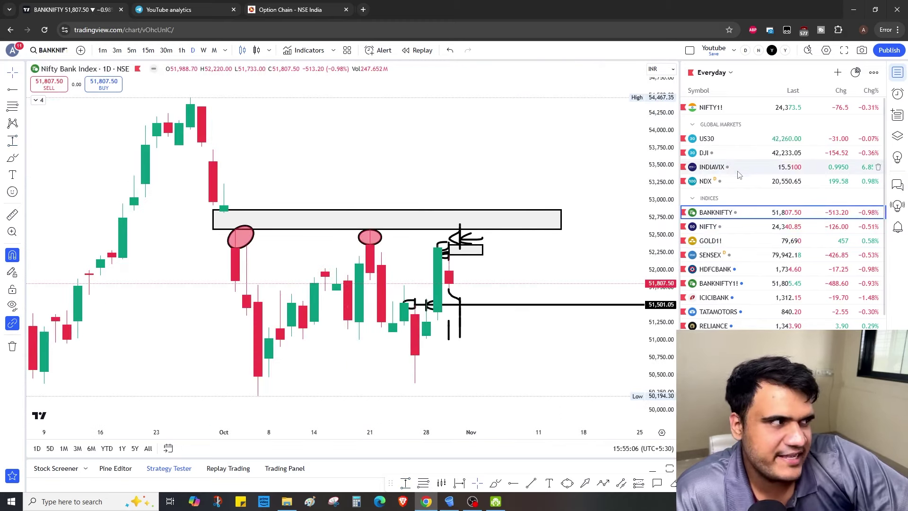
{"action": "left_click_drag", "start_coordinate": [280, 106], "coordinate": [293, 161]}
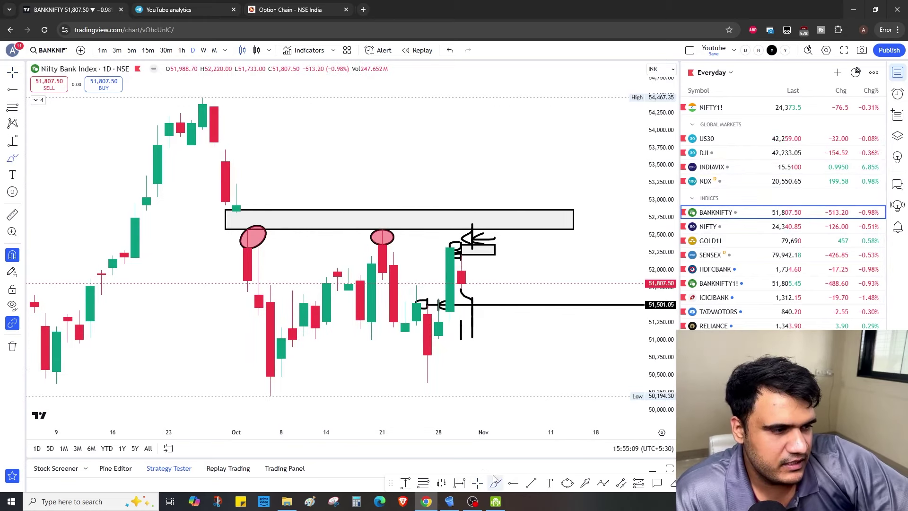